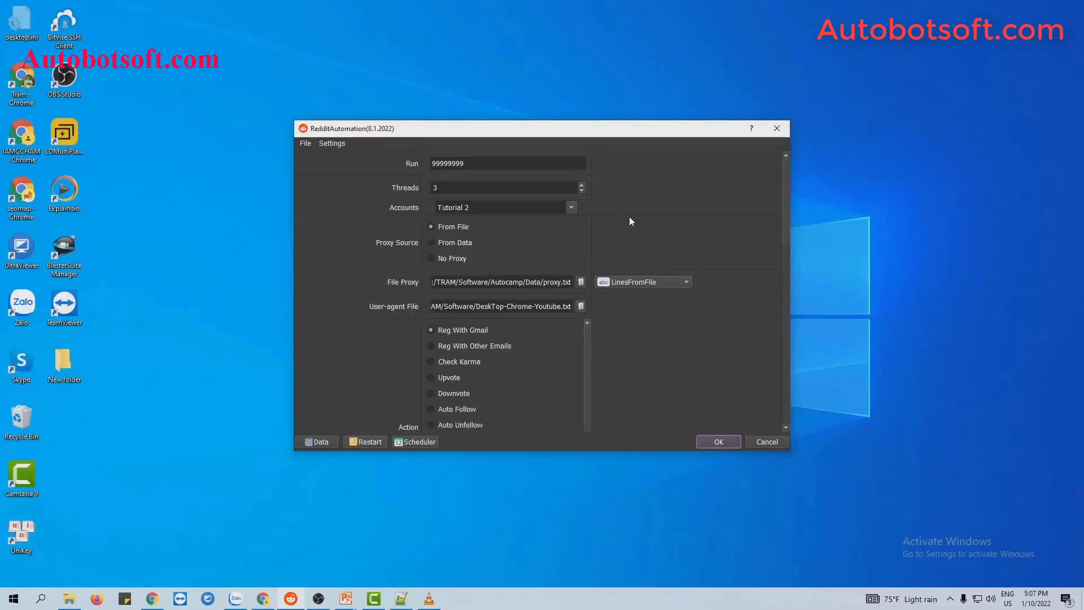
Check Scrape Users under Action, then scroll down to the Search Terms setting
scroll(630, 220, "down", 2)
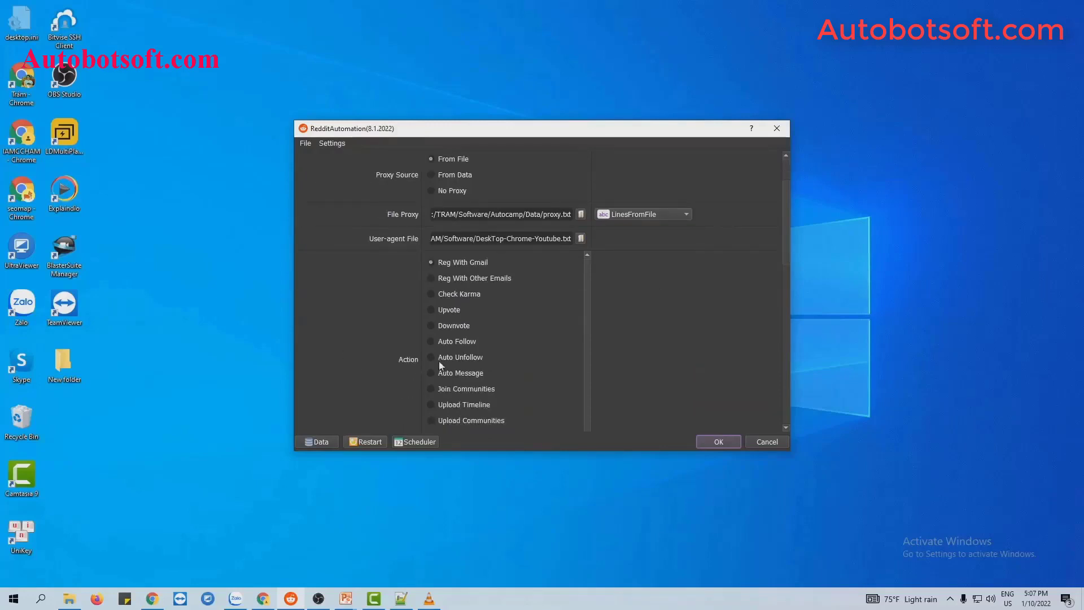
scroll(507, 351, "down", 3)
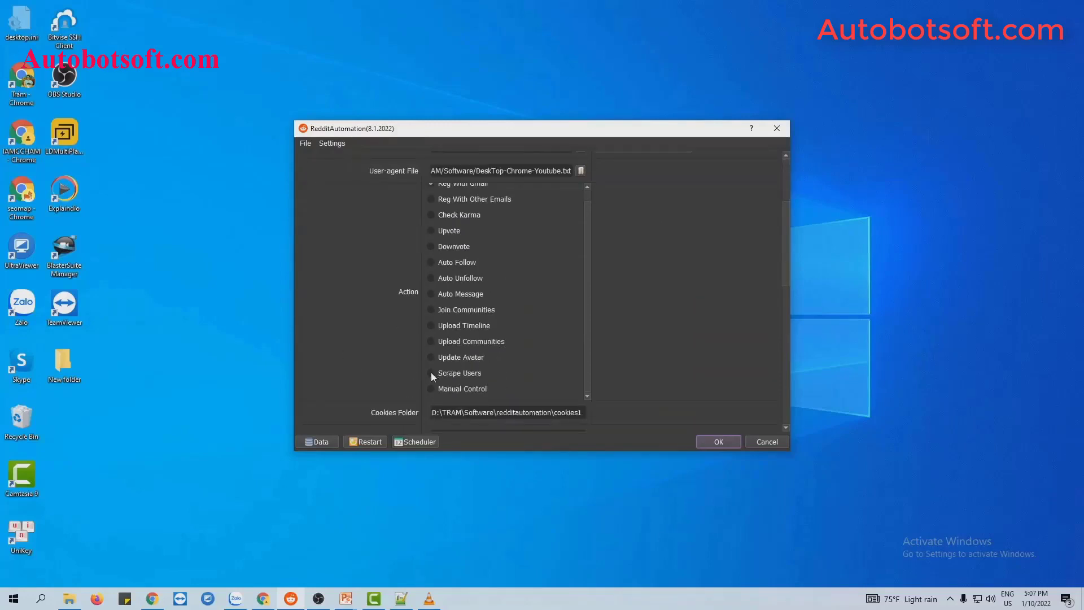
left_click(432, 373)
scroll(742, 305, "down", 10)
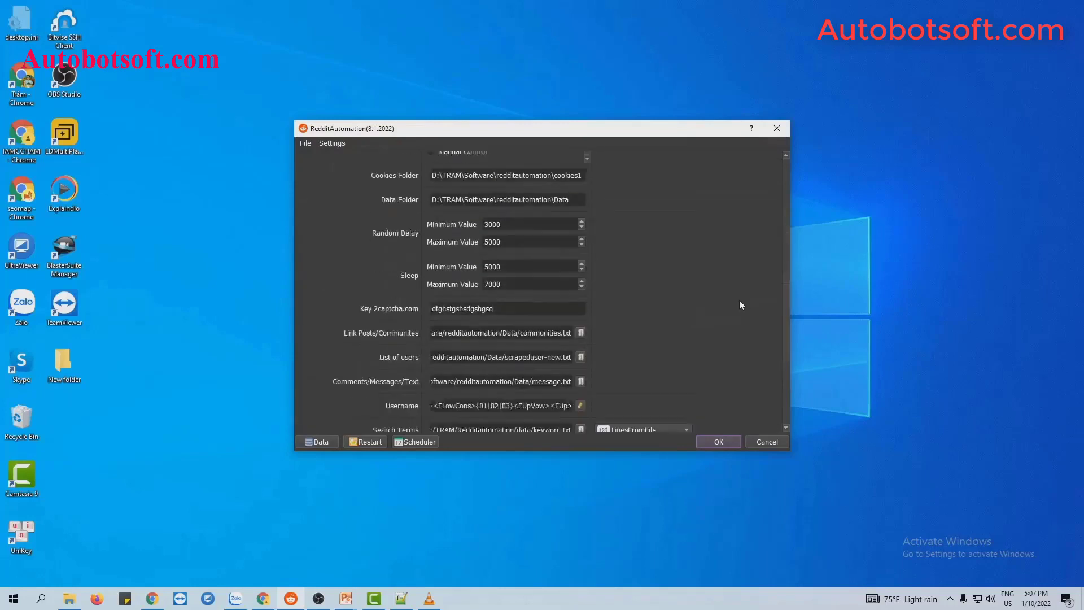
scroll(644, 328, "down", 1)
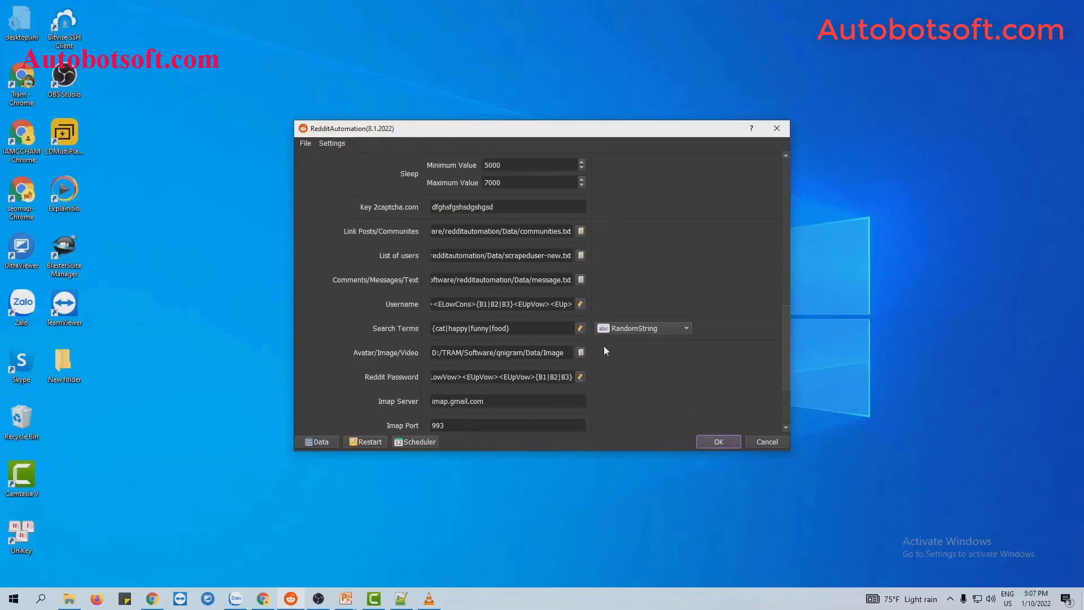
Test the search-term pattern, change 'food' to 'action', making {cat|happy|funny|action}, and re-test
left_click(580, 328)
left_click(695, 144)
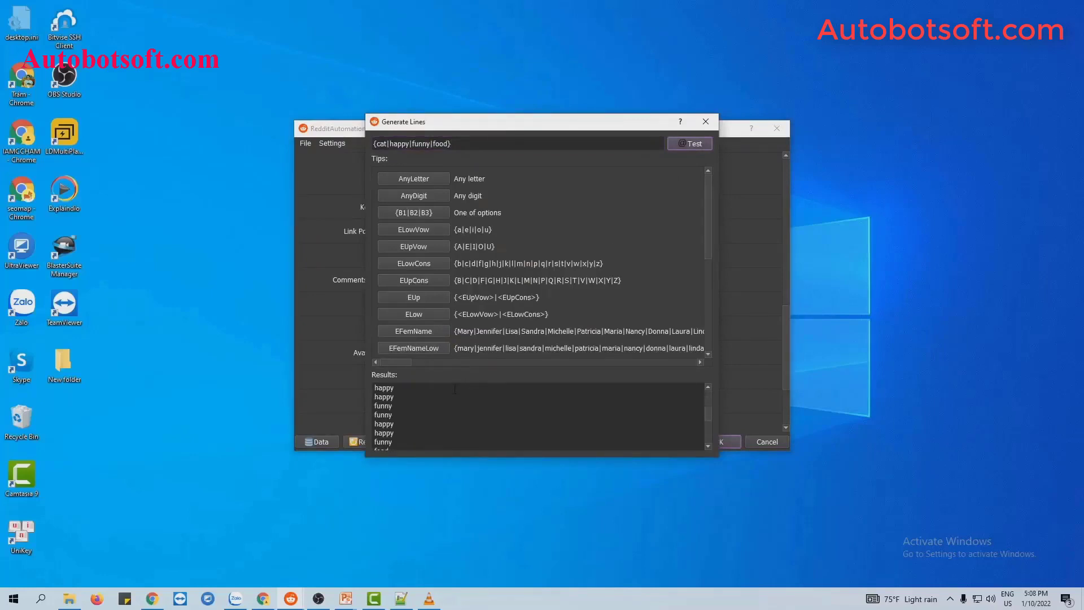
scroll(450, 401, "up", 3)
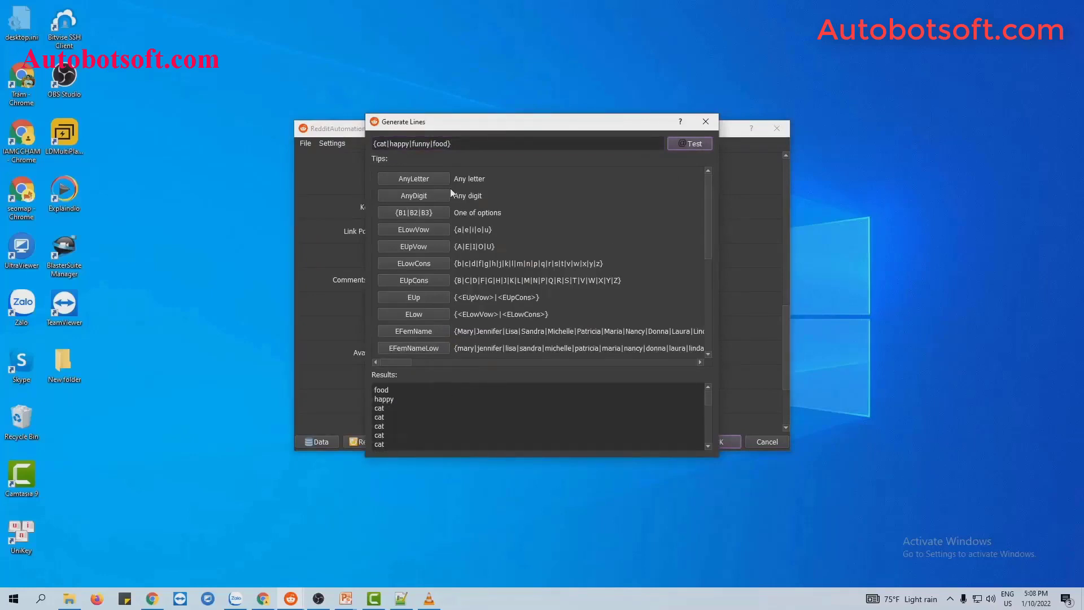
left_click_drag(433, 144, 448, 144)
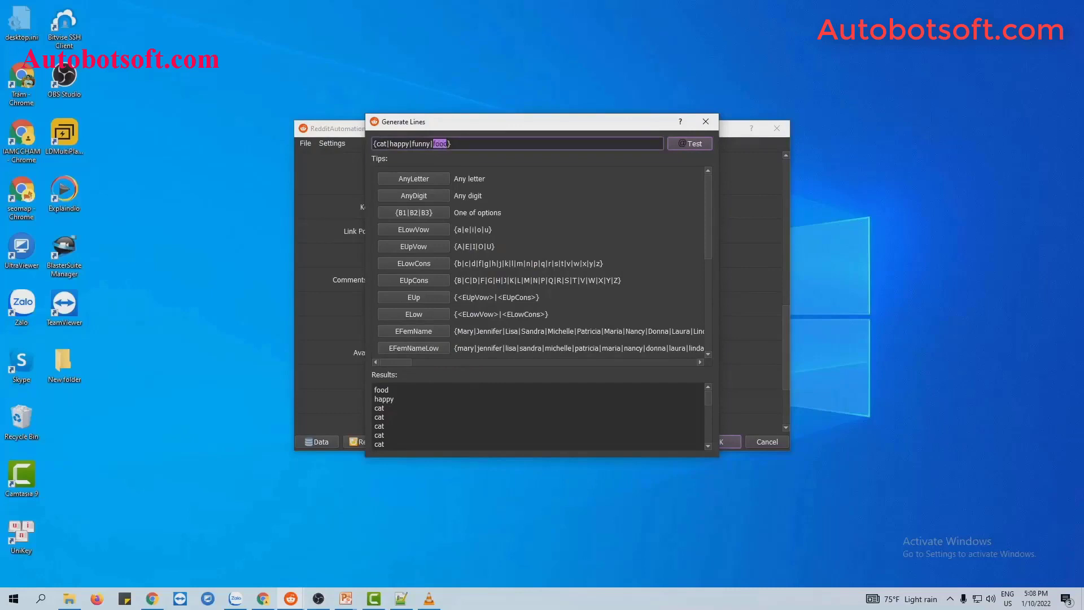
key("BackSpace")
type("action")
left_click(692, 142)
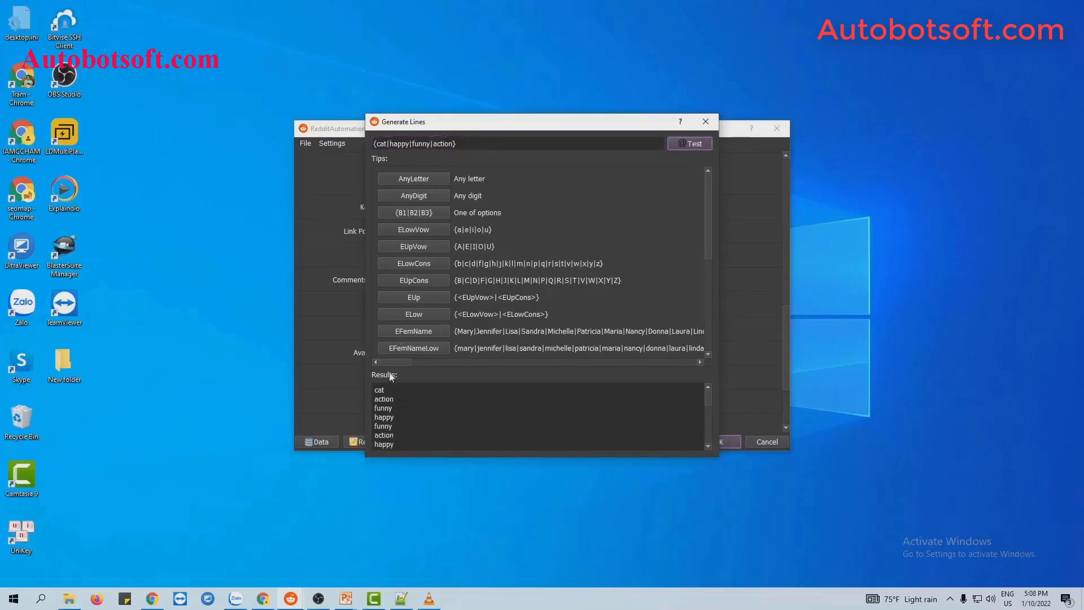
Close Generate Lines and switch the Search Terms mode from RandomString to LinesFromFile
left_click(705, 121)
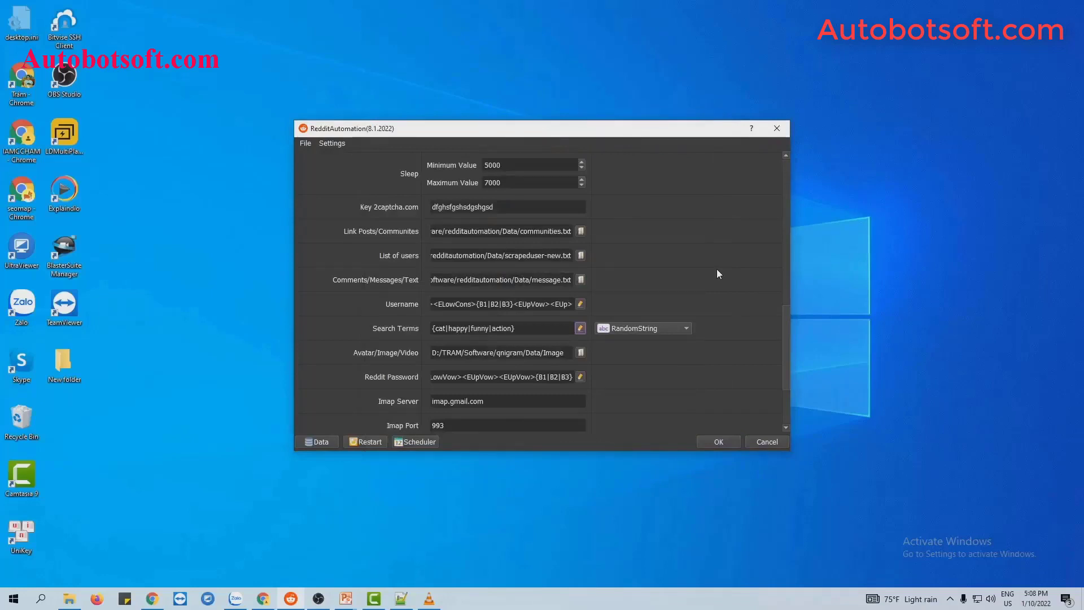
left_click(681, 328)
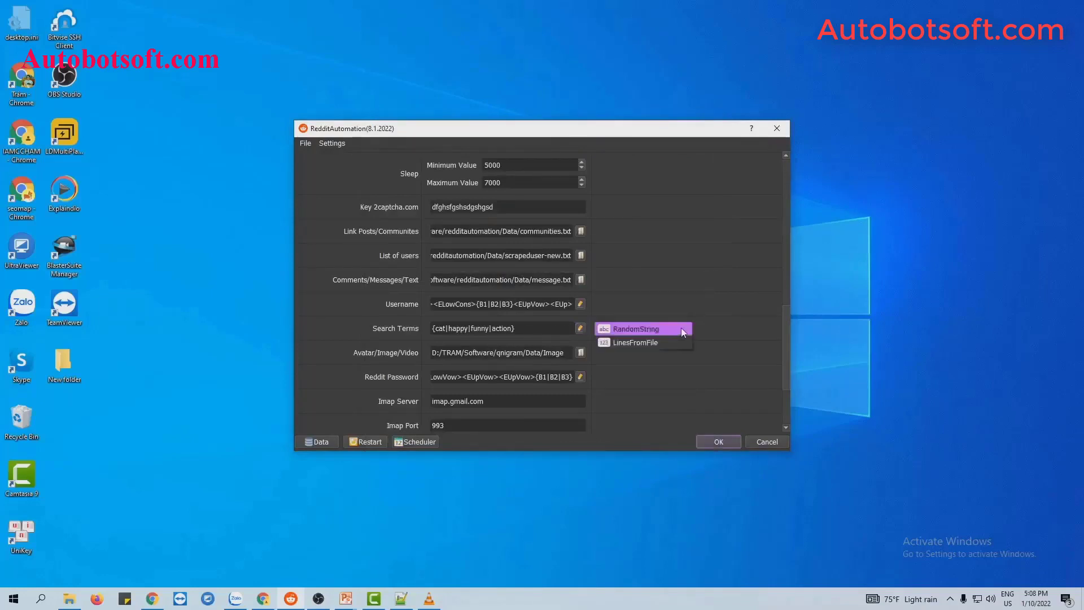
left_click(634, 340)
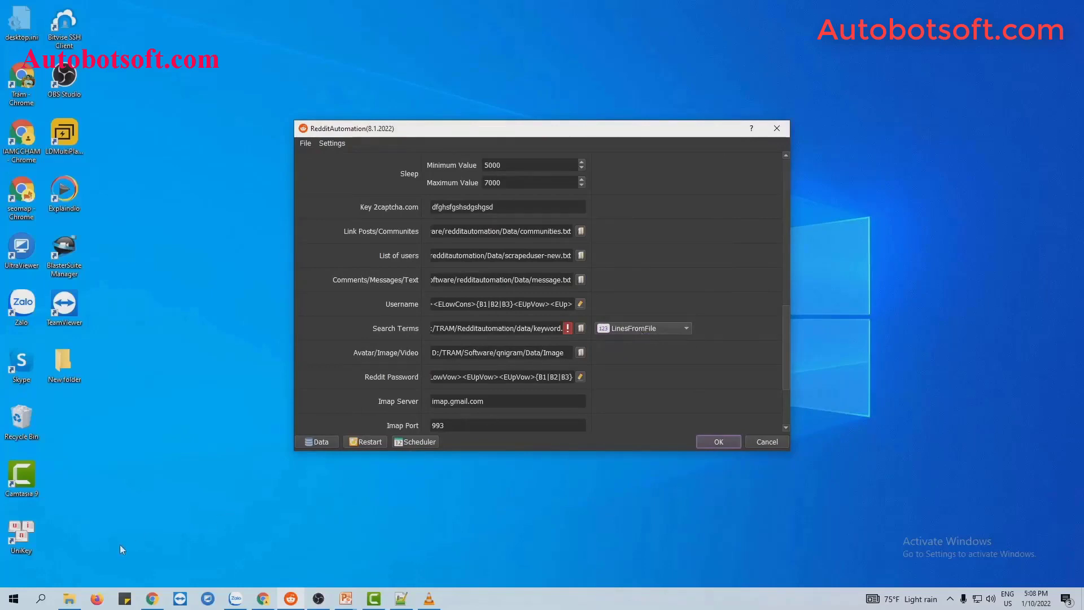
Create a new text document named keyword.txt in the data folder
mouse_move(74, 596)
left_click(69, 541)
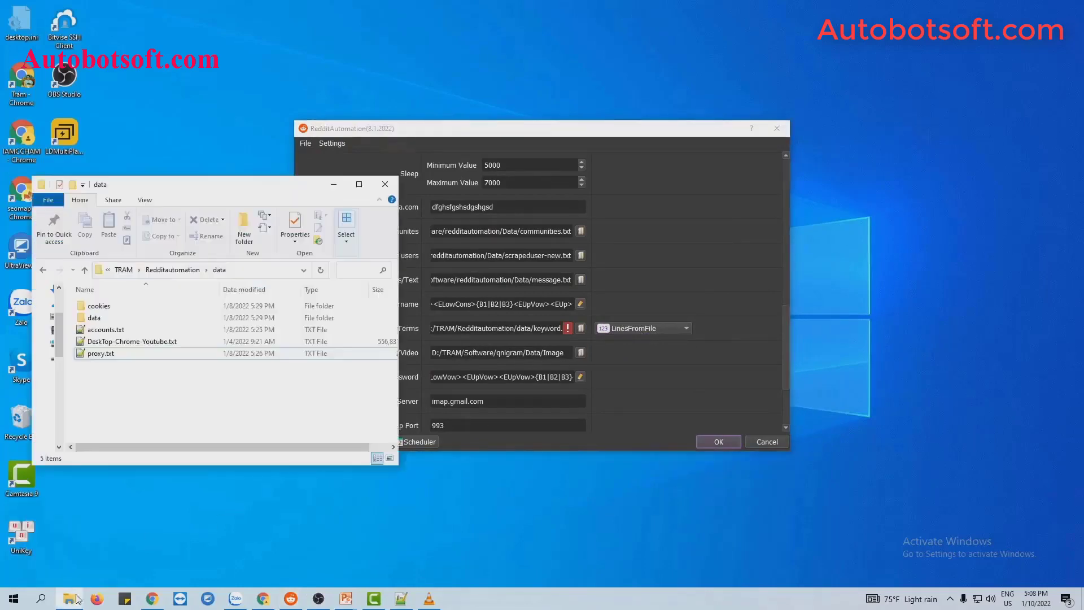
right_click(127, 381)
mouse_move(248, 513)
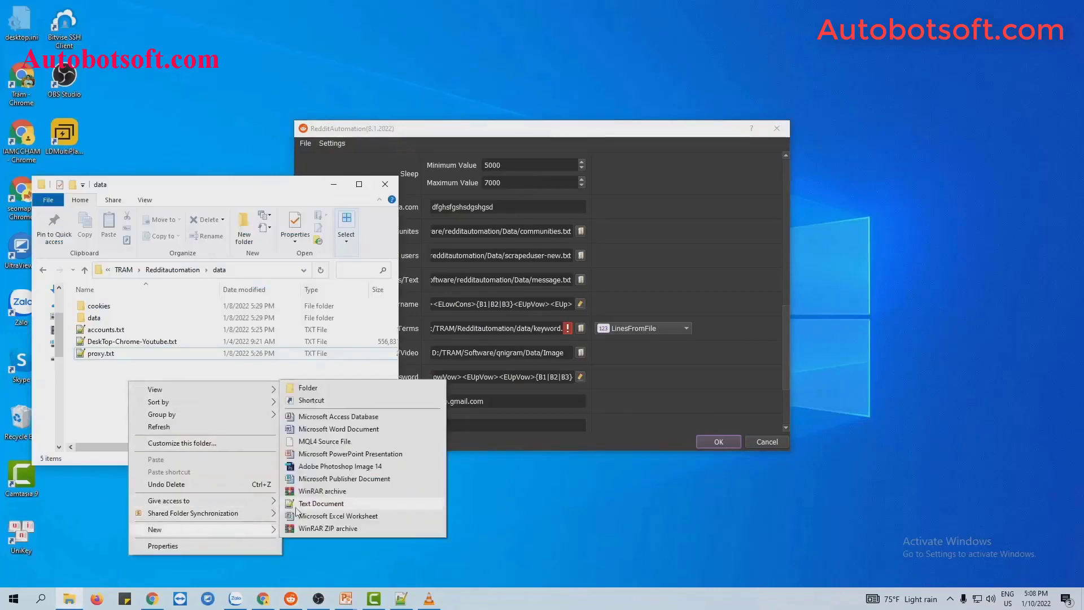
left_click(339, 503)
type("keyword.txt")
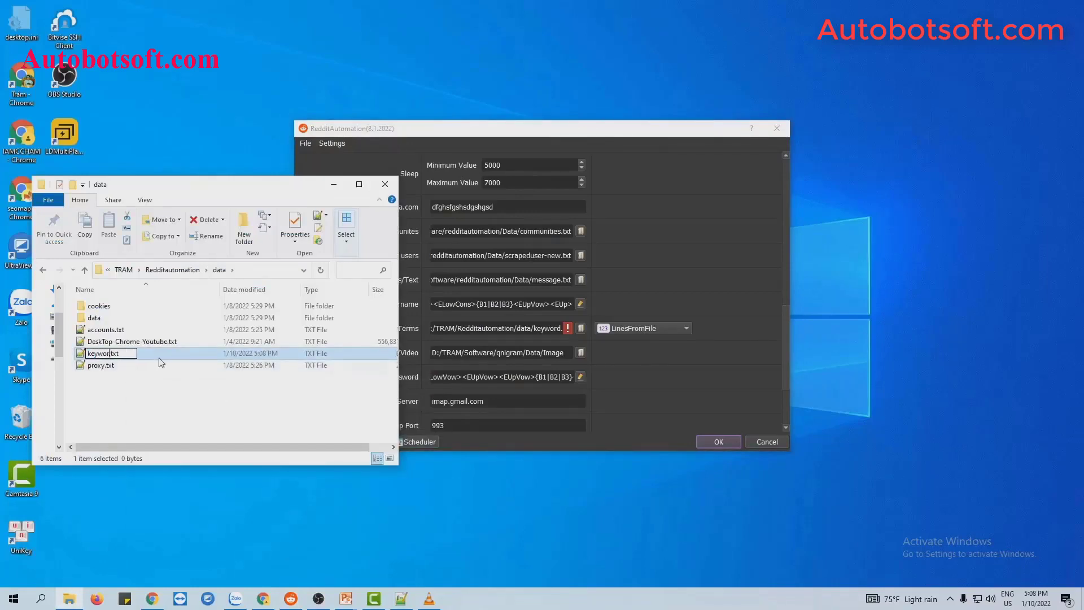
key("Return")
Open keyword.txt in Notepad++ and enter dog, food, yoga, gym, flowers and rose on separate lines
double_click(159, 358)
type("dog")
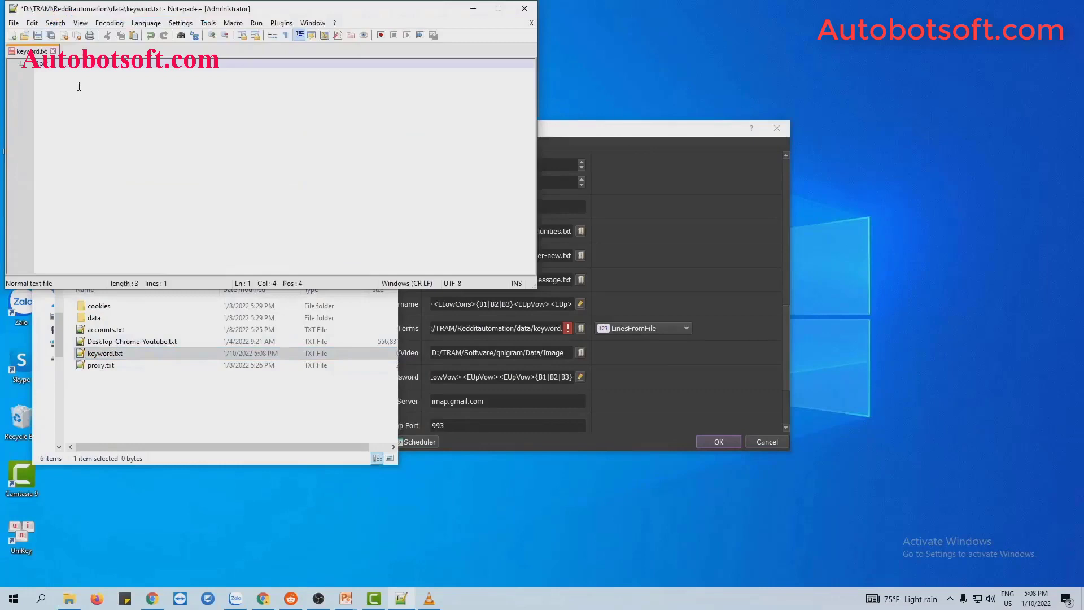
key("Return")
type("food")
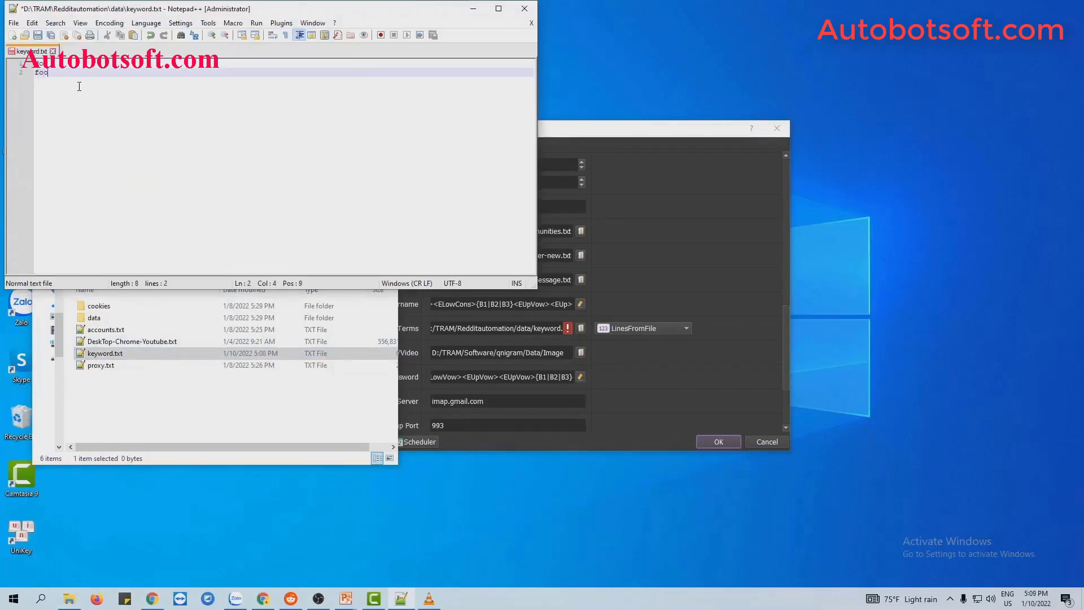
key("Return")
type("yo")
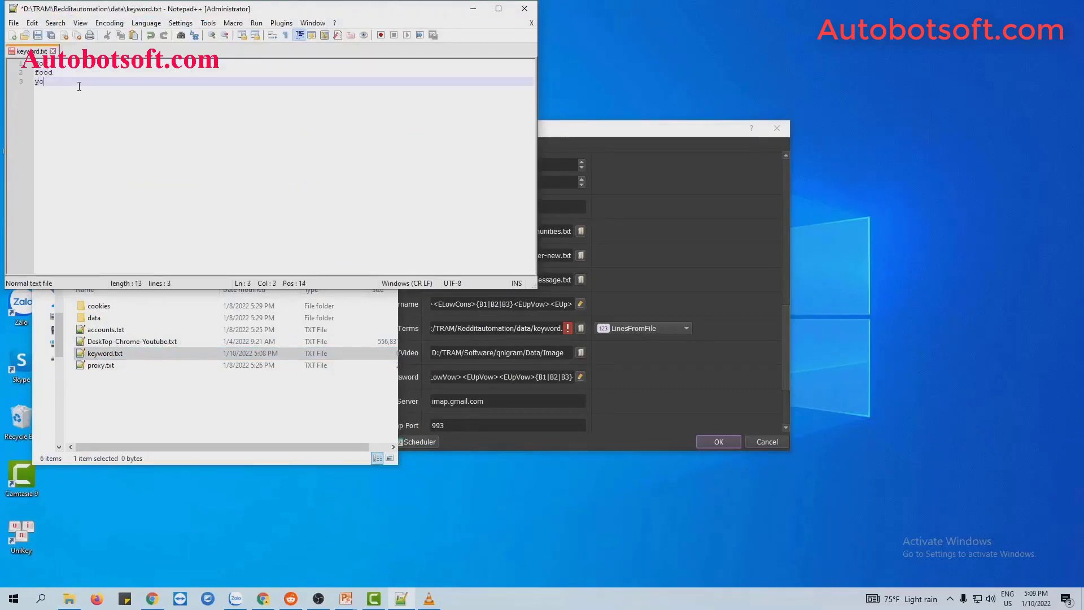
type("ga")
key("Return")
type("g")
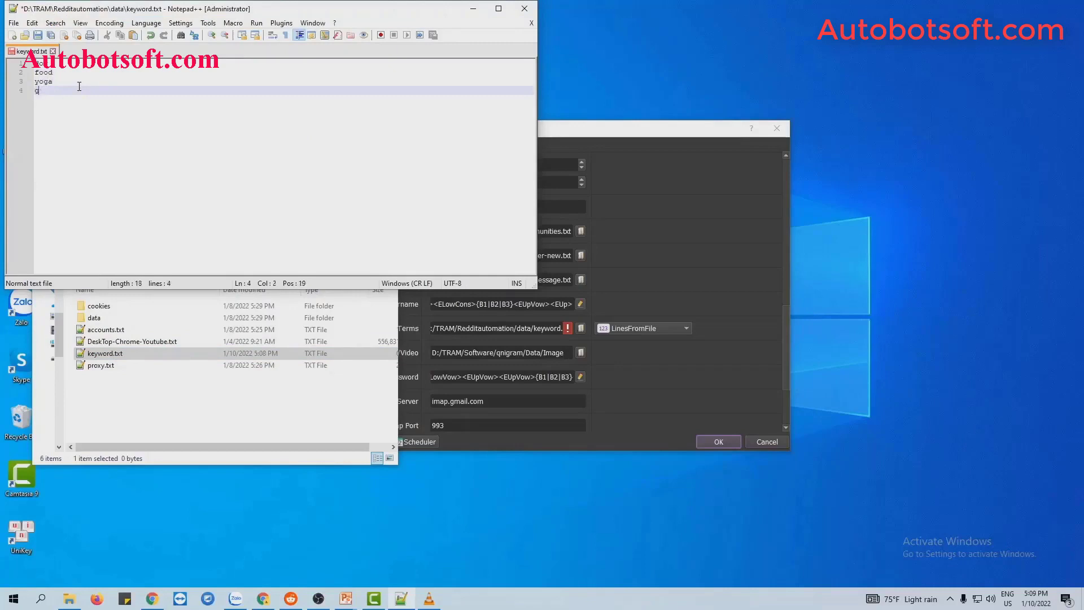
type("ym")
key("Return")
type("flow")
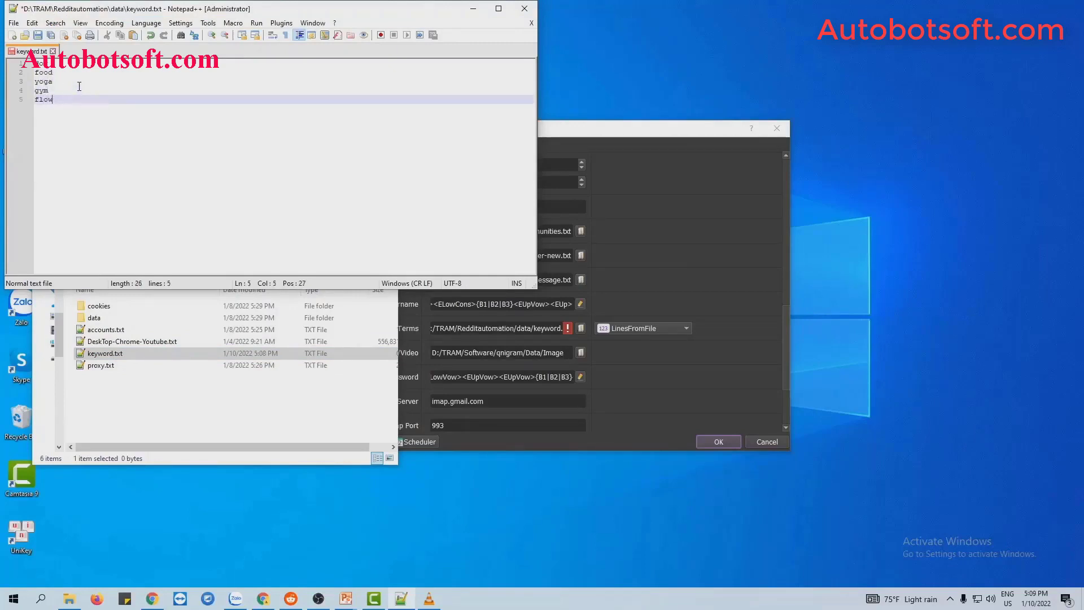
type("ers")
key("Return")
type("rose")
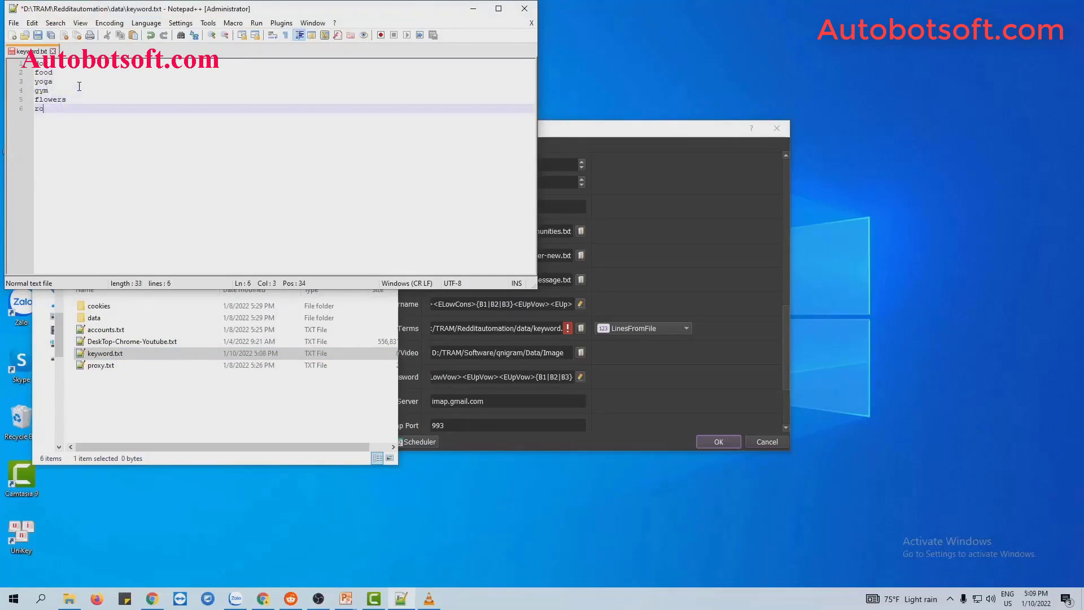
Save keyword.txt and minimize Notepad++ and File Explorer
left_click(39, 36)
left_click(472, 8)
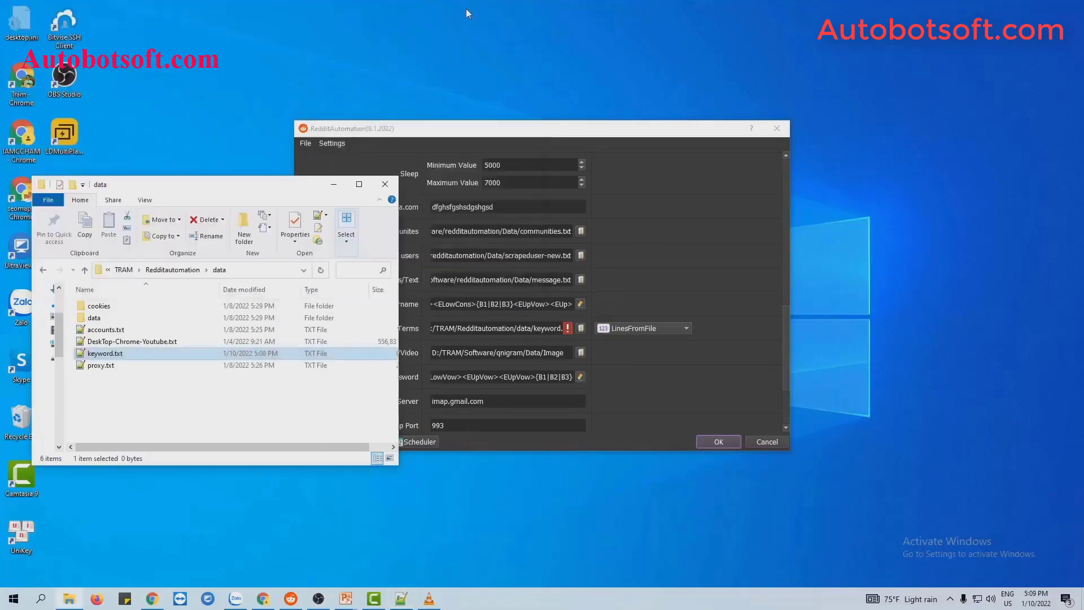
left_click(335, 185)
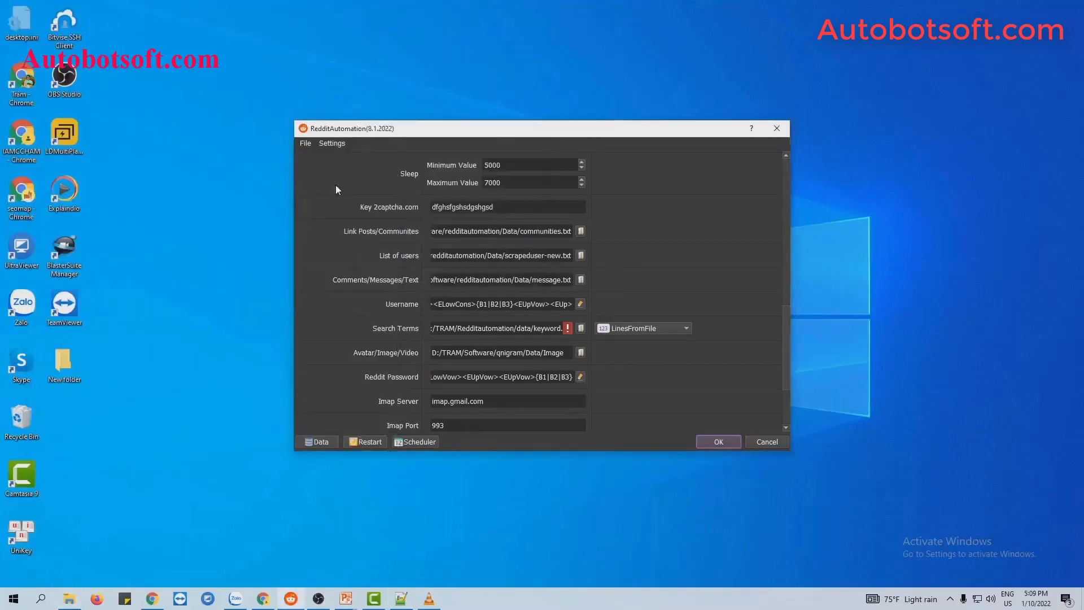
Select keyword.txt as the Search Terms file and confirm to start the run
left_click(581, 328)
left_click(372, 269)
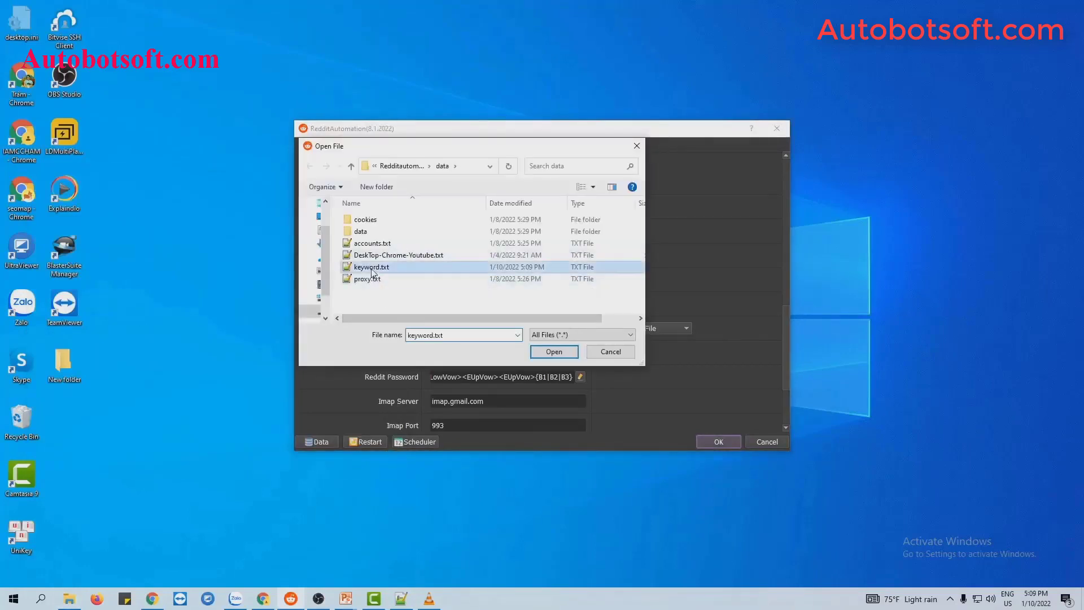
left_click(556, 352)
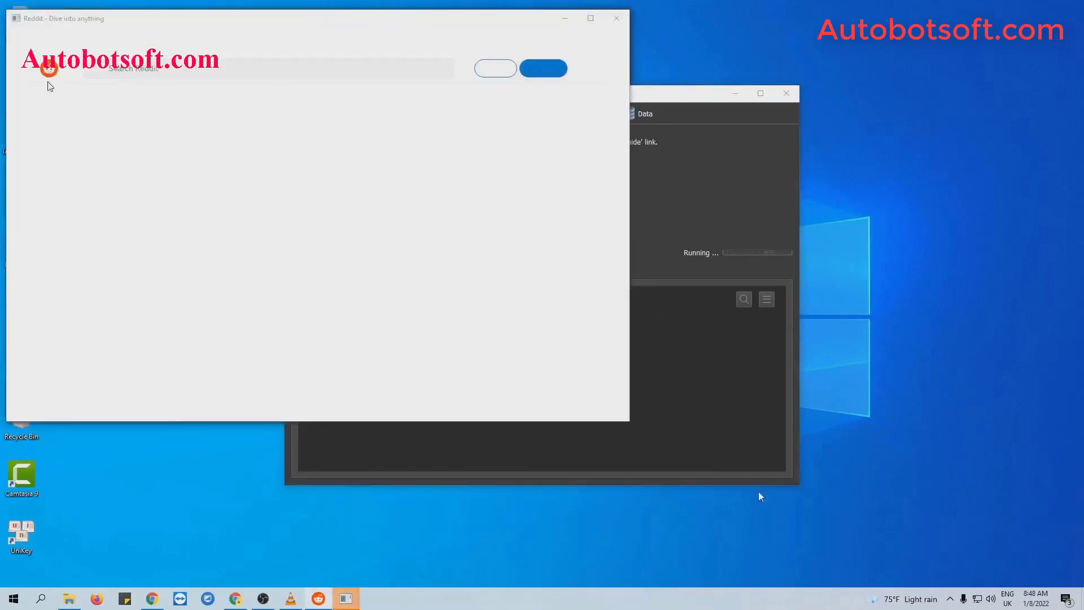
Show the open windows side by side and widen the bottom-right Reddit browser window
right_click(735, 598)
left_click(792, 480)
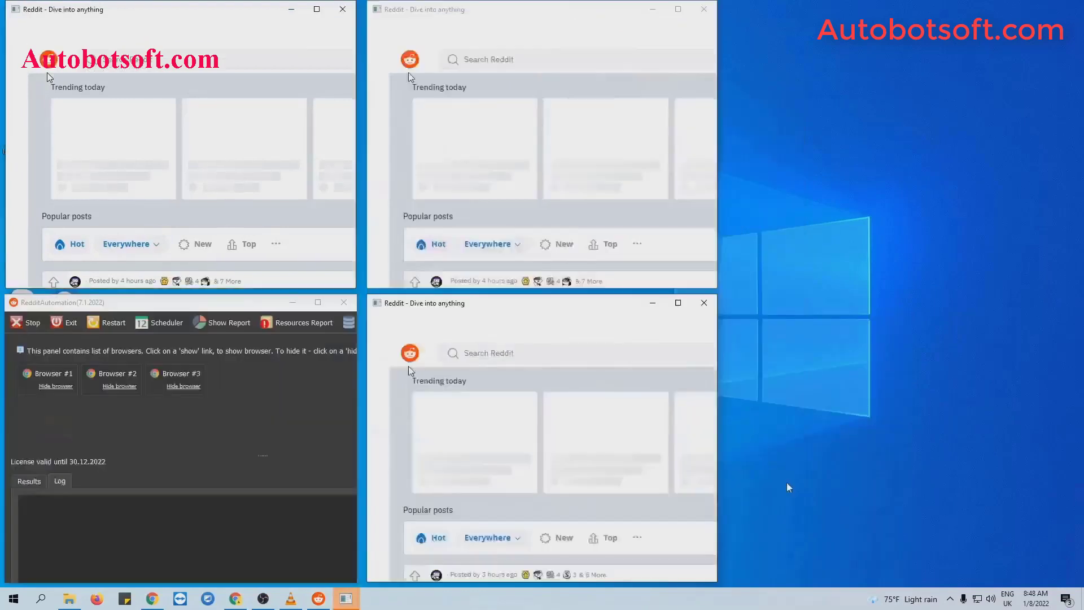
left_click_drag(719, 464, 1067, 477)
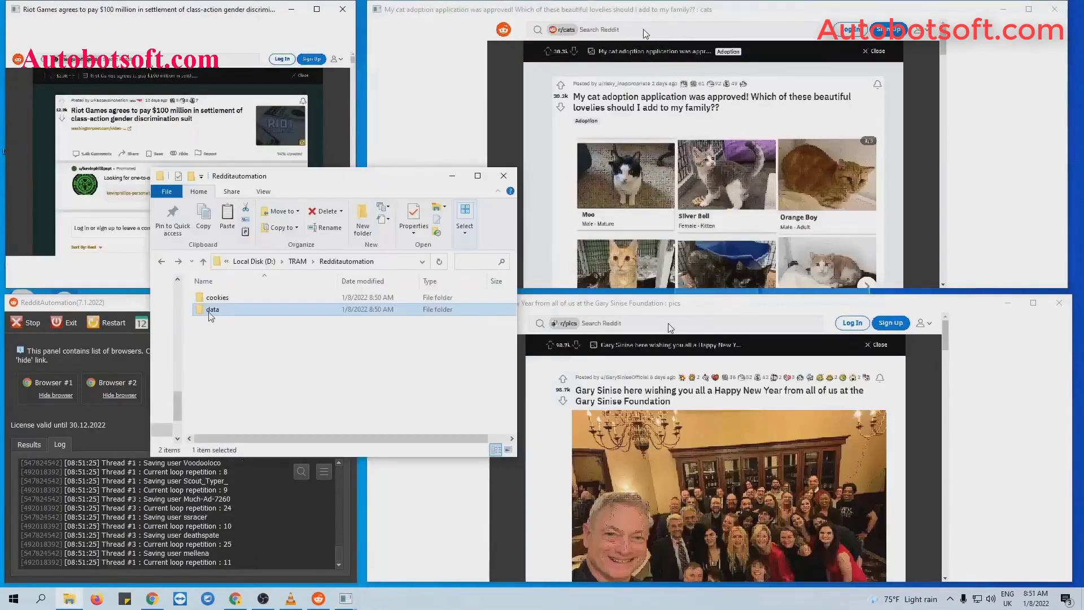
Review the /user/ entries in data\scrapeduser.txt, then close Notepad++ and minimize Explorer
double_click(219, 312)
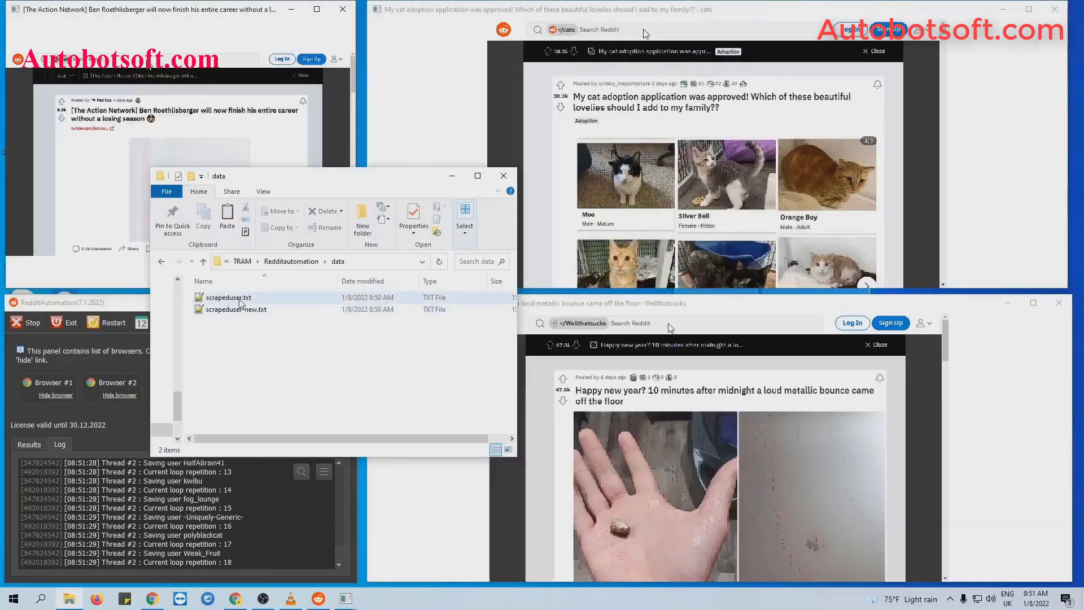
double_click(229, 298)
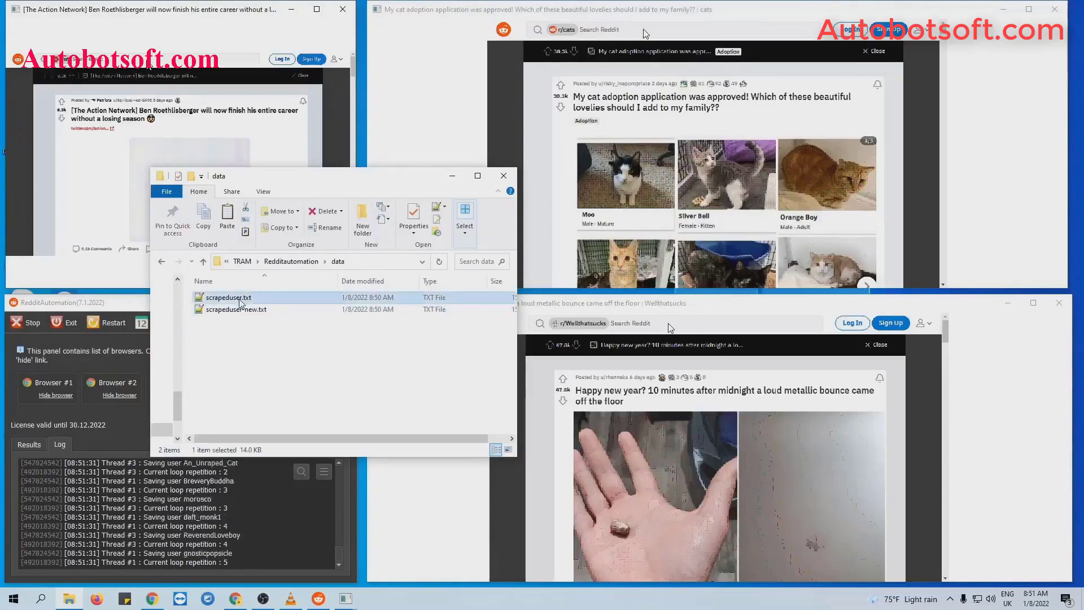
scroll(770, 263, "down", 20)
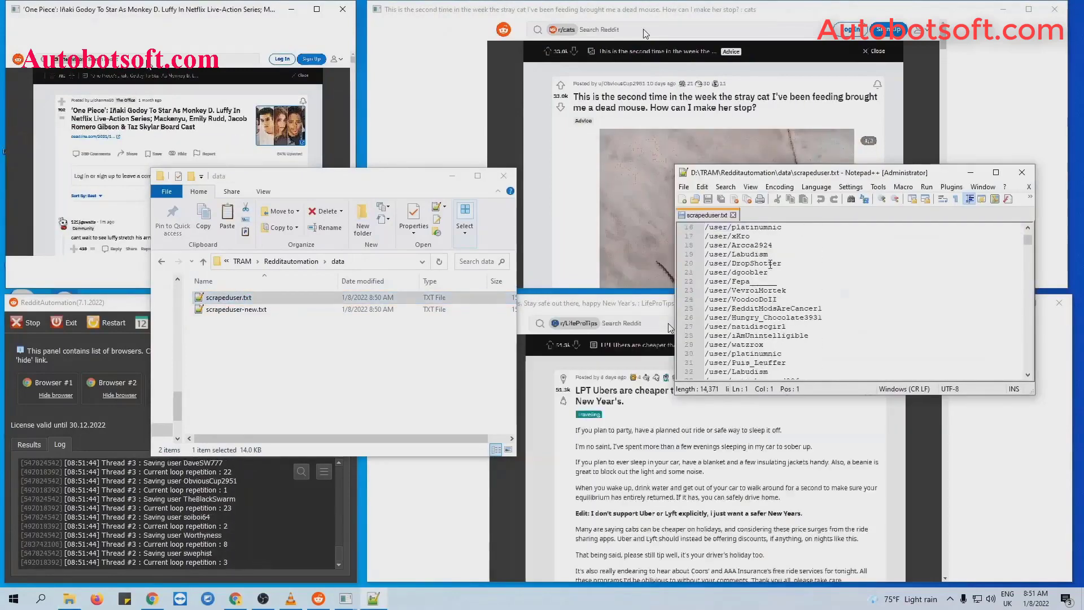
scroll(770, 264, "down", 20)
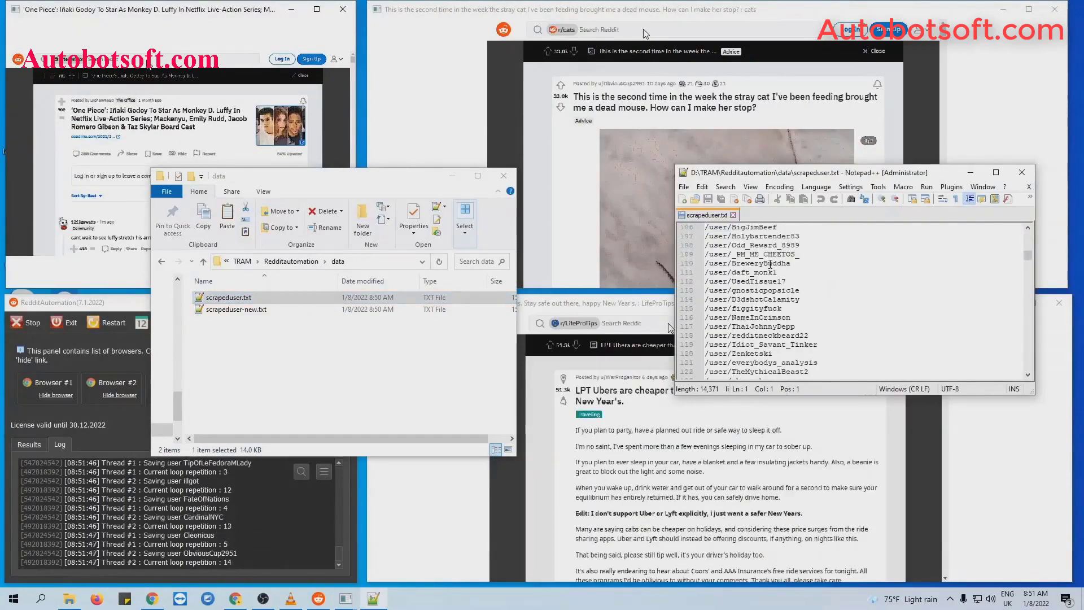
left_click(1021, 179)
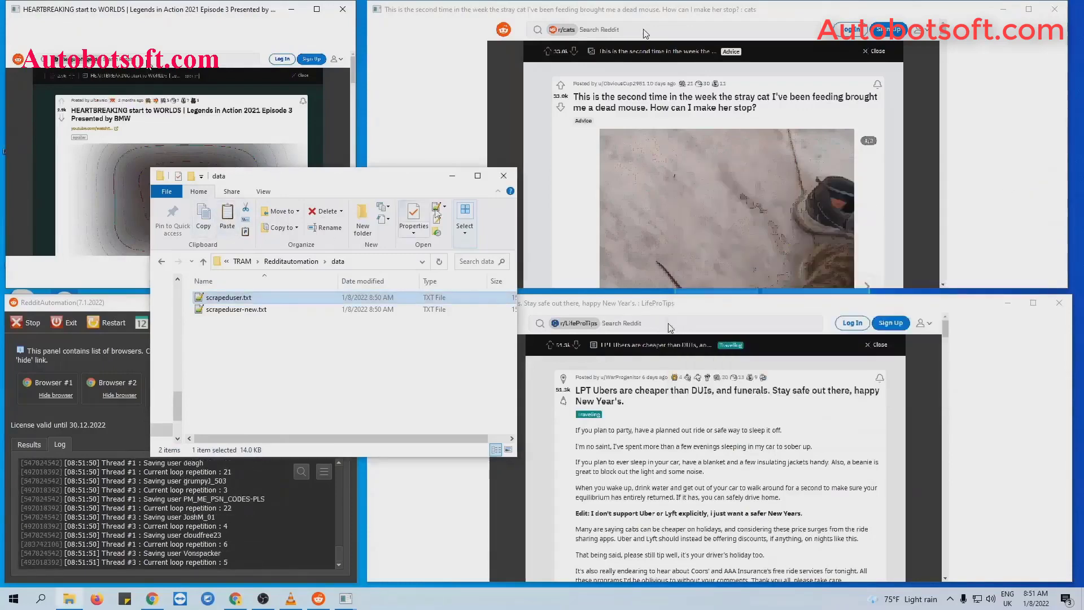
left_click(461, 179)
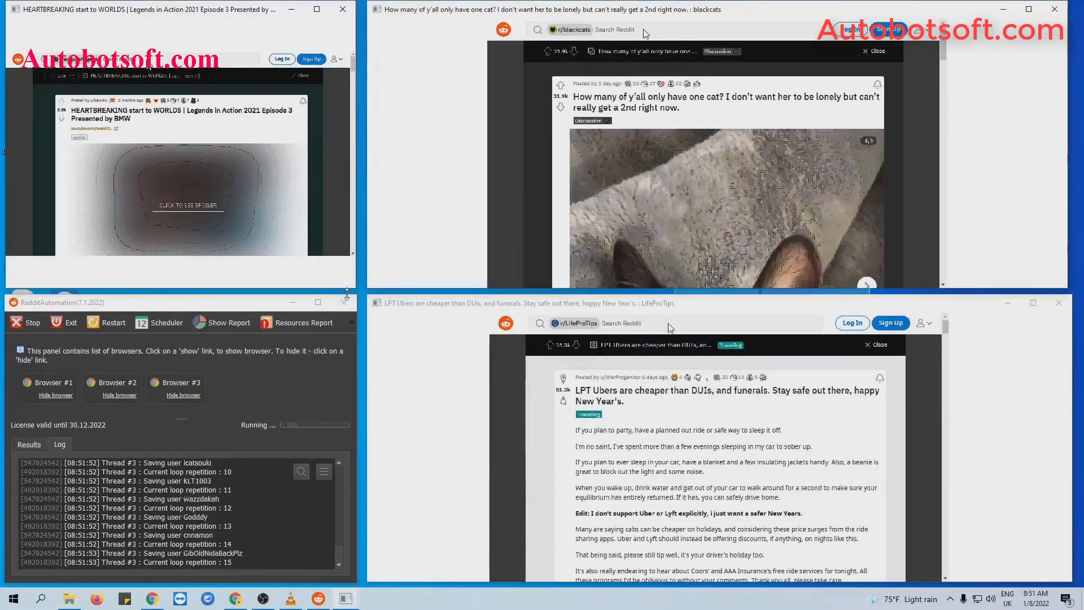